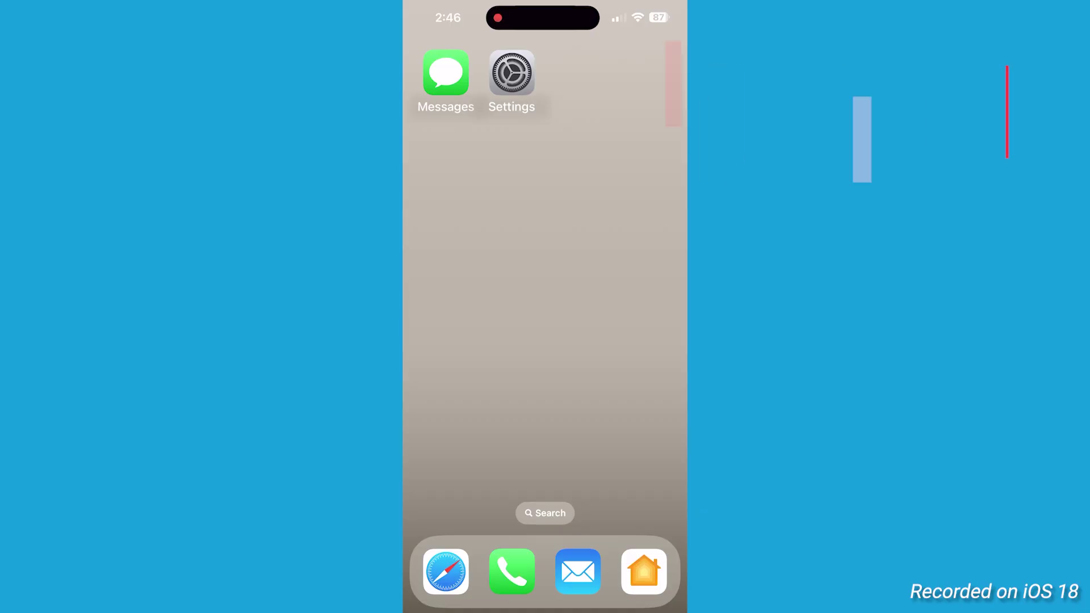
Enter multi-select mode on the Messages conversation list via Select Messages
{"action": "left_click", "coordinate": [446, 75]}
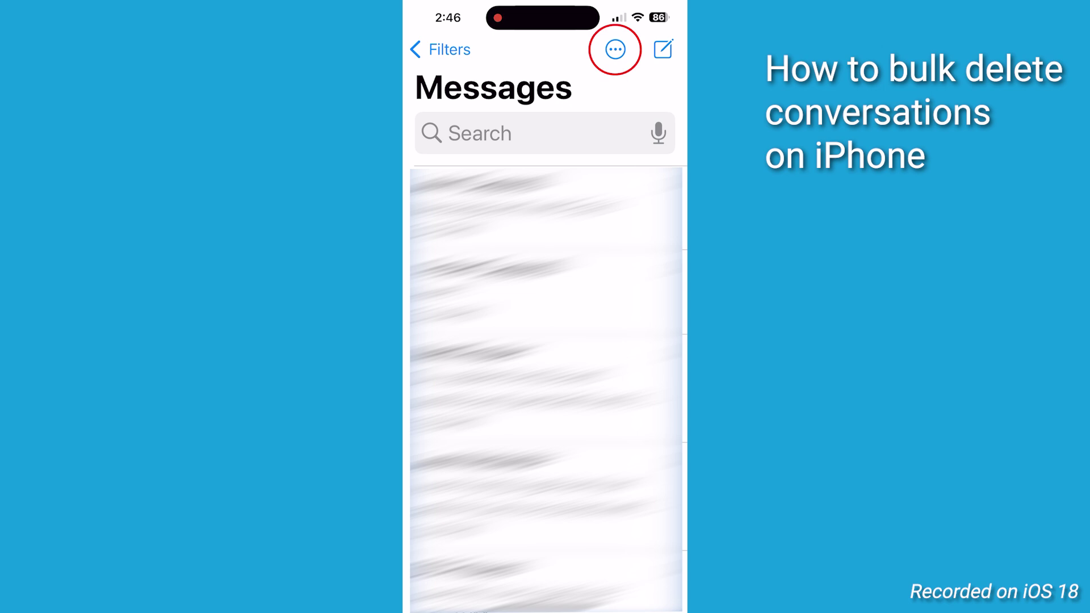
{"action": "left_click", "coordinate": [615, 49]}
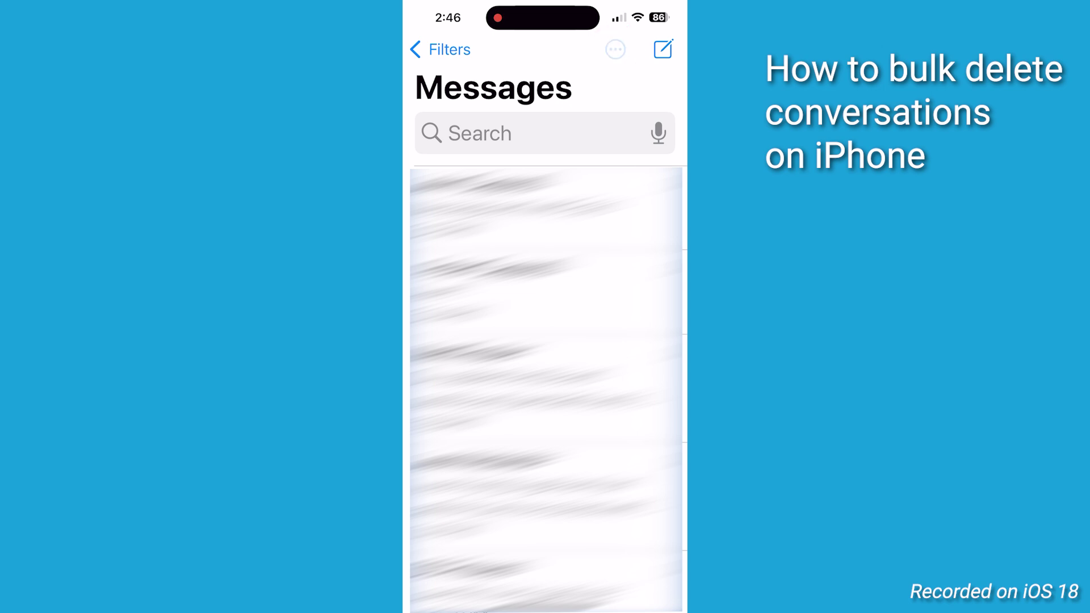
{"action": "left_click", "coordinate": [498, 93]}
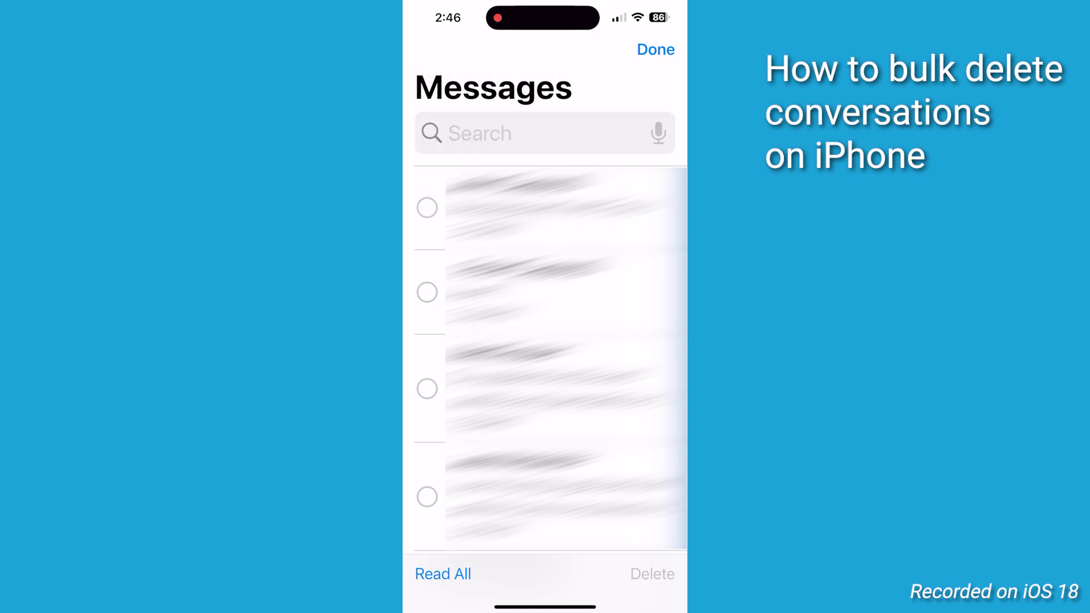
Tick the first, second, third and fourth conversations for deletion
{"action": "left_click", "coordinate": [427, 208]}
{"action": "left_click", "coordinate": [427, 293]}
{"action": "left_click", "coordinate": [427, 389]}
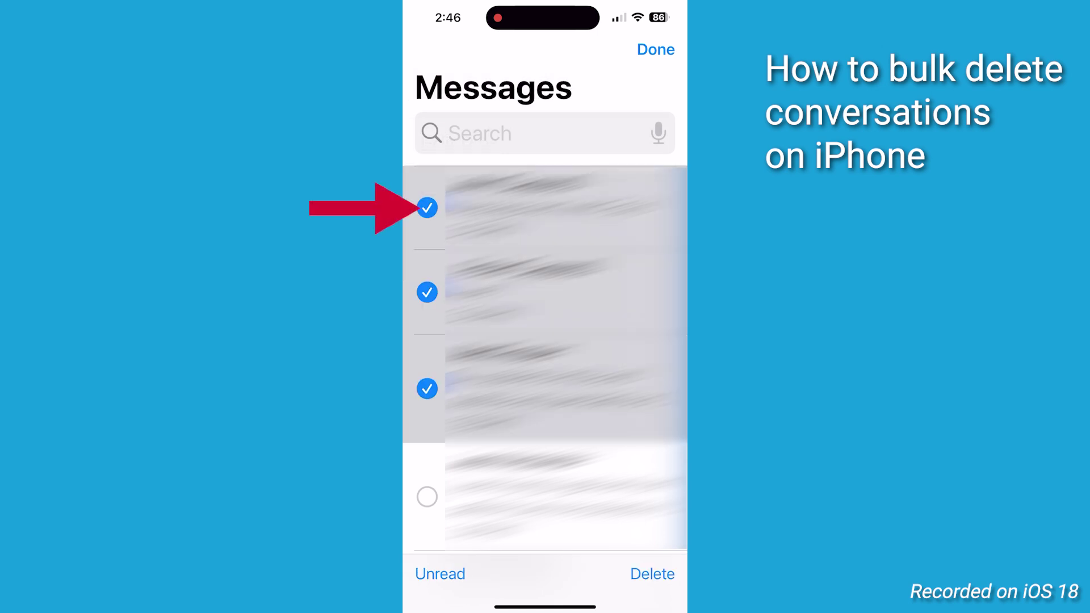
{"action": "left_click", "coordinate": [427, 497]}
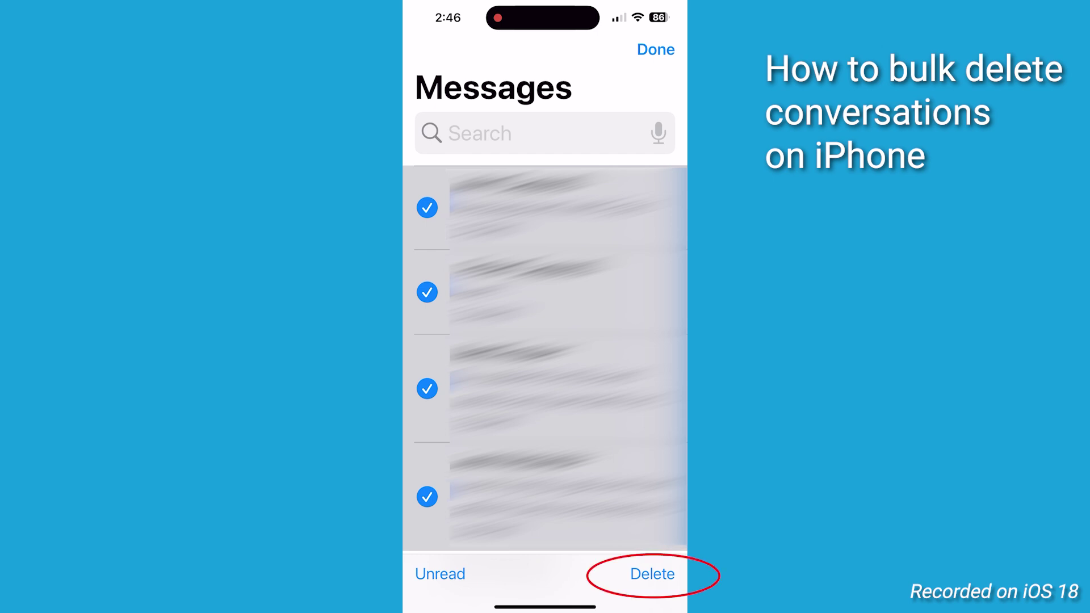
Delete the four selected conversations and confirm in the action sheet
{"action": "left_click", "coordinate": [653, 574]}
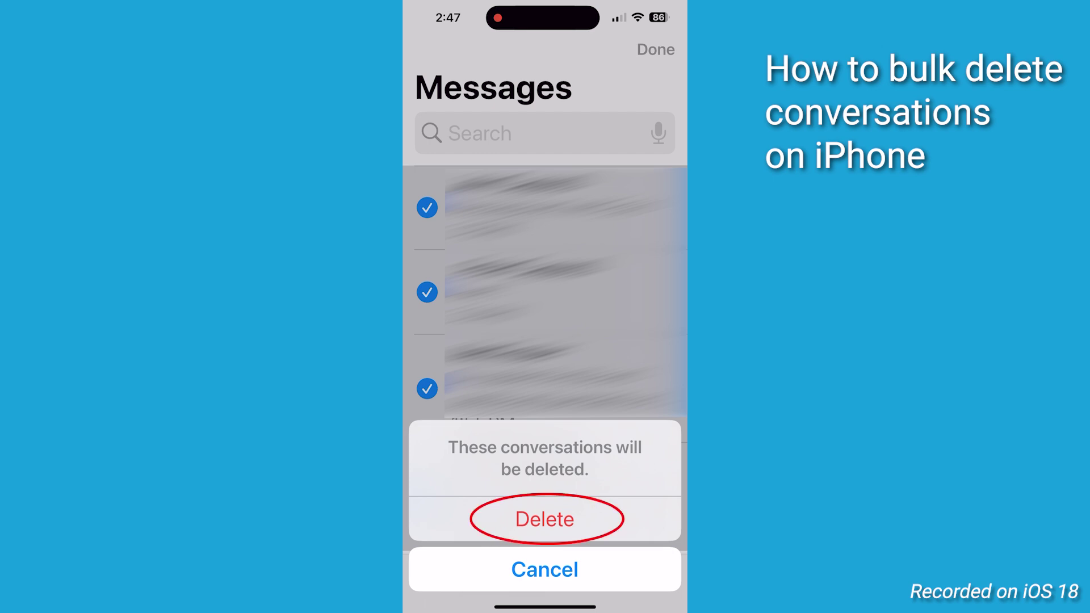
{"action": "left_click", "coordinate": [544, 519]}
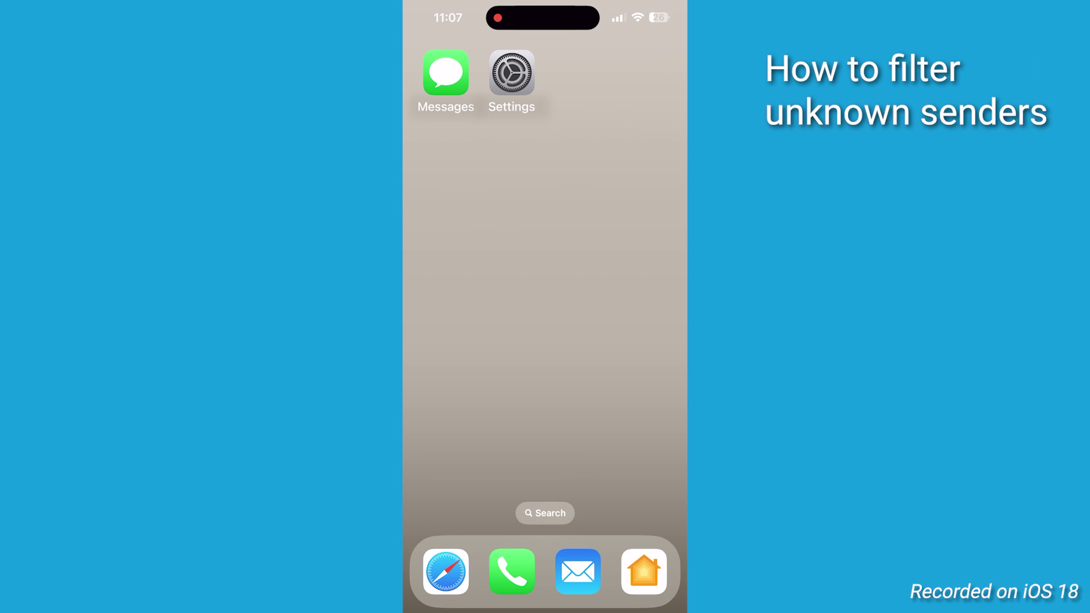
Switch on Filter Unknown Senders in Settings > Apps > Messages
{"action": "left_click", "coordinate": [511, 72]}
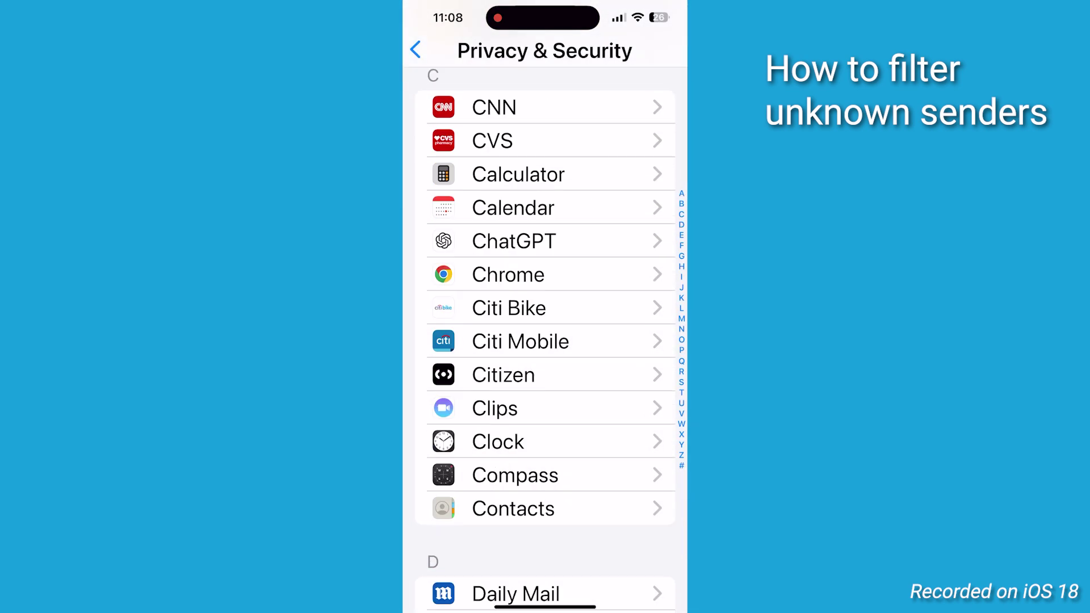
{"action": "scroll", "coordinate": [546, 341], "scroll_direction": "down", "scroll_amount": 15}
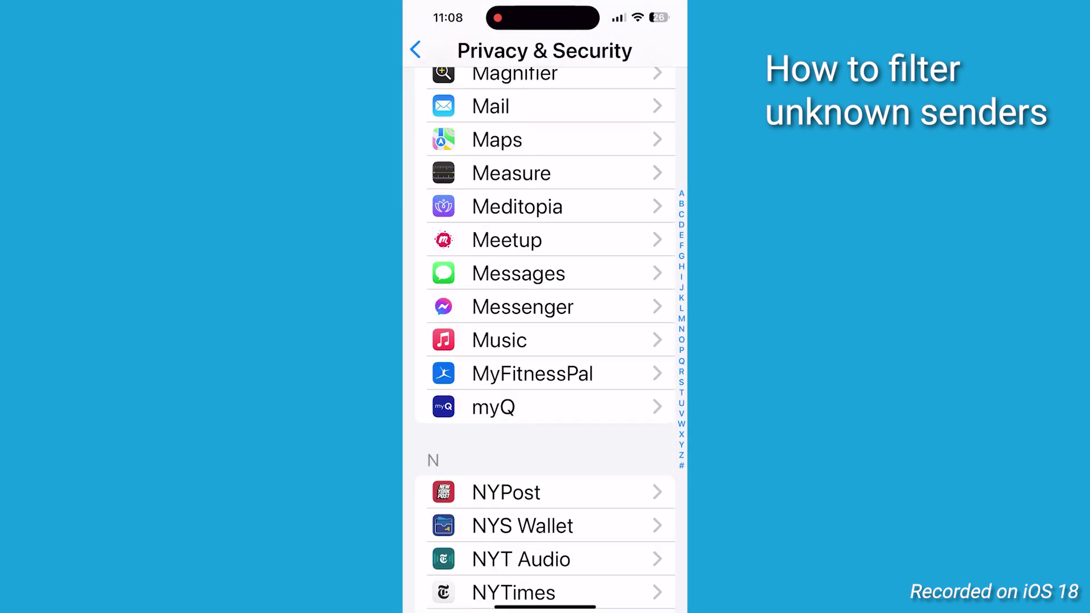
{"action": "scroll", "coordinate": [545, 341], "scroll_direction": "down", "scroll_amount": 5}
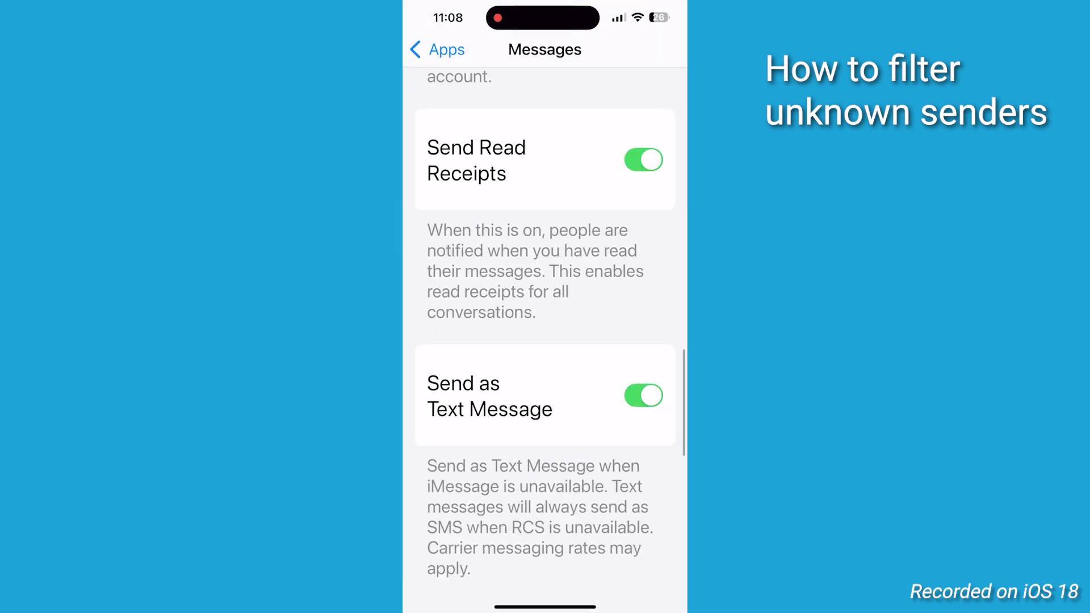
{"action": "scroll", "coordinate": [545, 342], "scroll_direction": "down", "scroll_amount": 5}
{"action": "scroll", "coordinate": [545, 340], "scroll_direction": "down", "scroll_amount": 5}
{"action": "scroll", "coordinate": [546, 340], "scroll_direction": "down", "scroll_amount": 1}
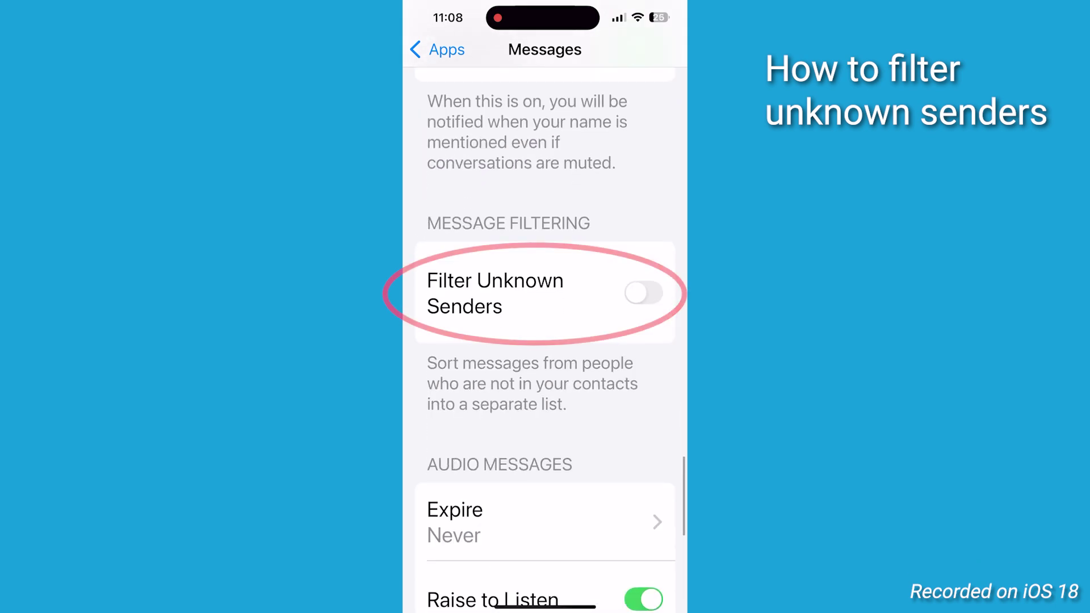
{"action": "left_click", "coordinate": [644, 294]}
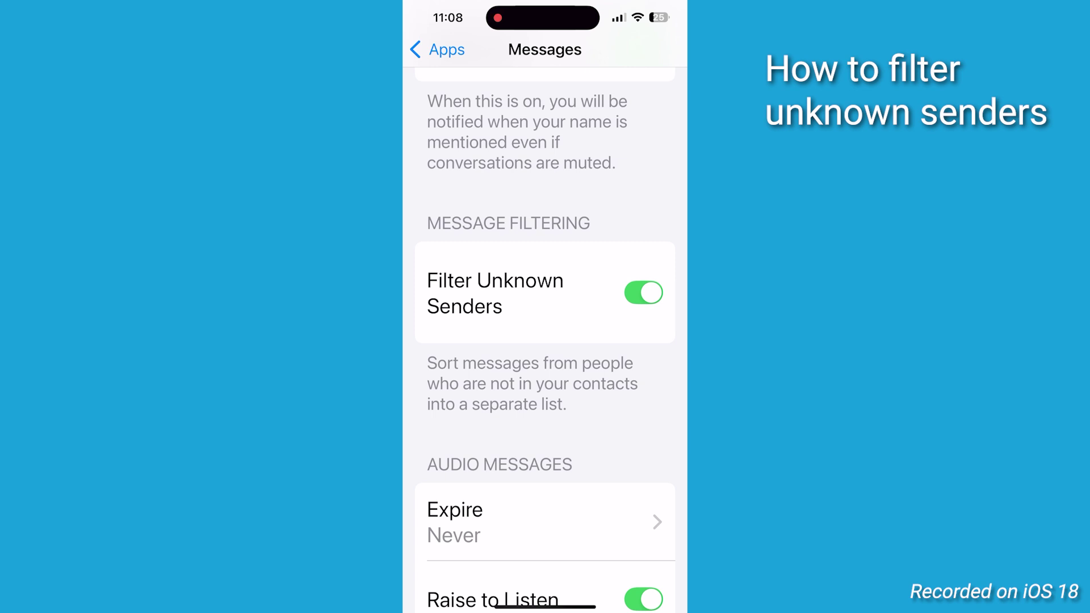